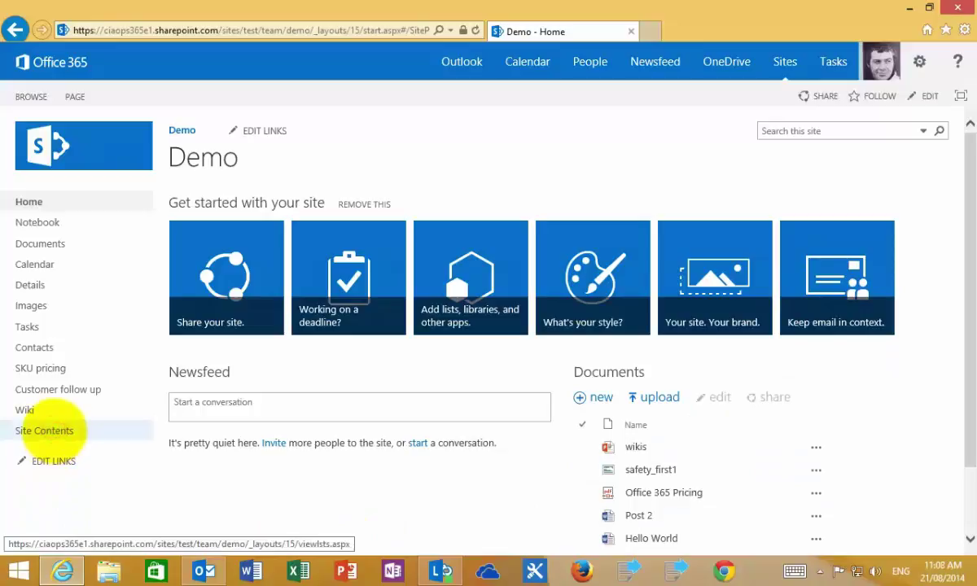
- Add the Site Mailbox app to the Demo team site from its site contents
click(45, 431)
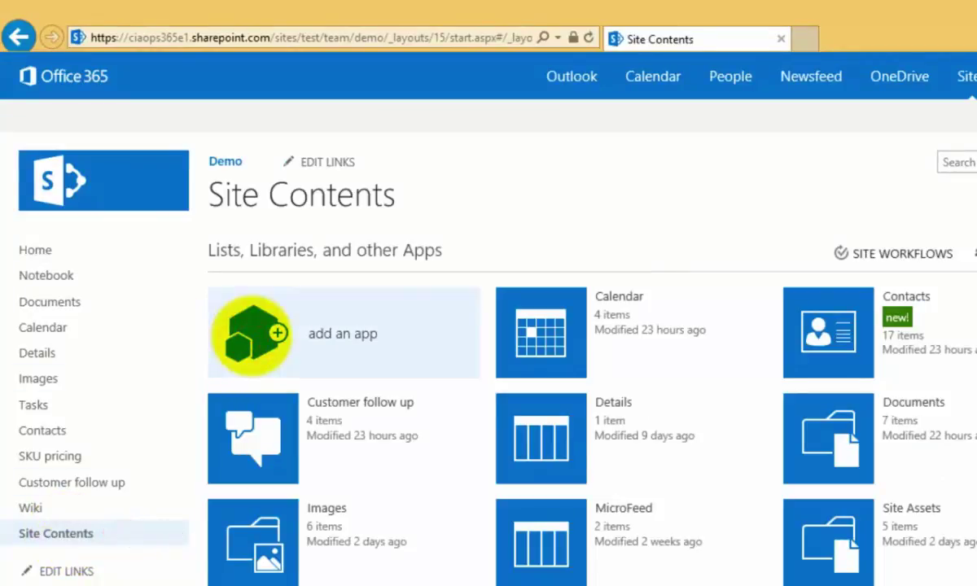
click(244, 329)
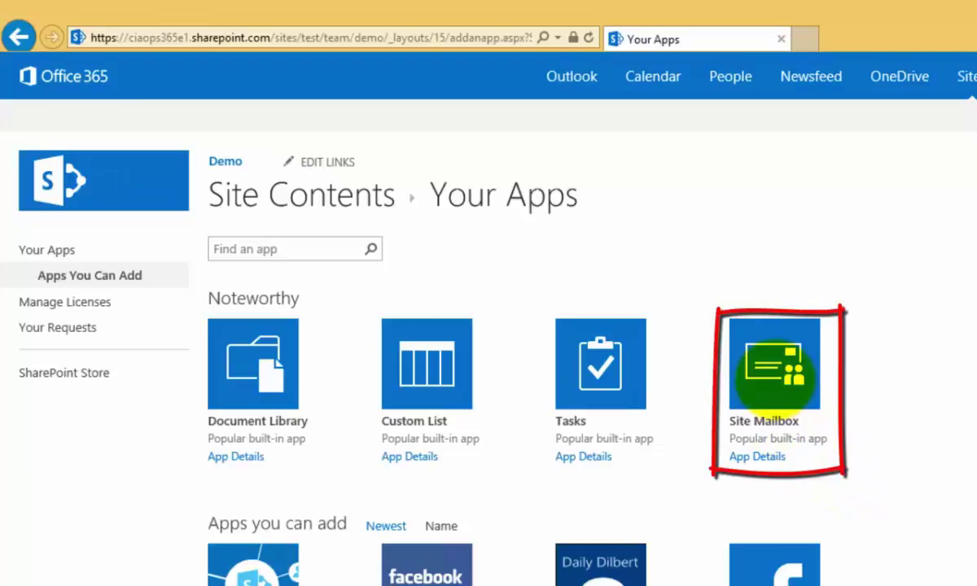
click(773, 374)
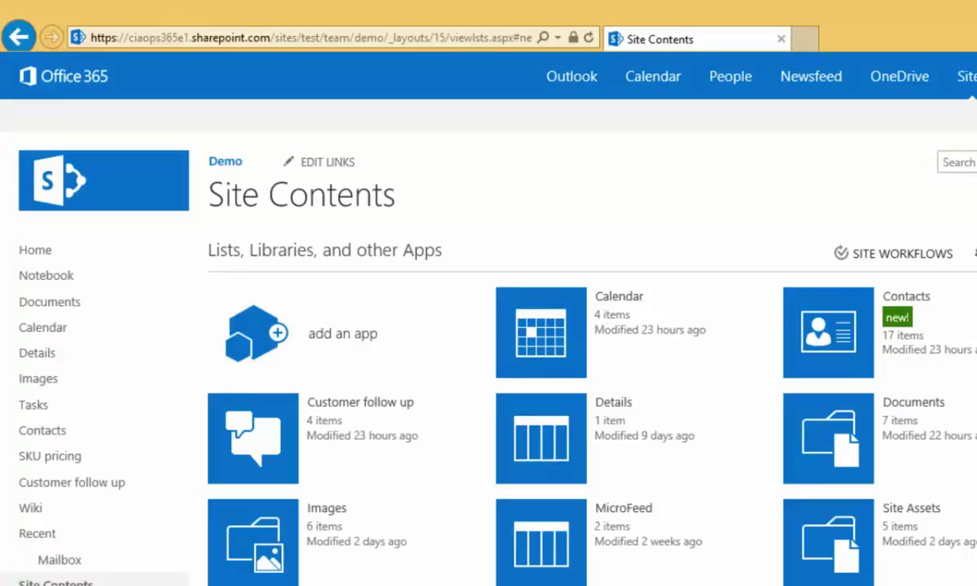
- Create the site mailbox through the newly added Site Mailbox app and return to the Demo site
scroll(489, 367, down, 1)
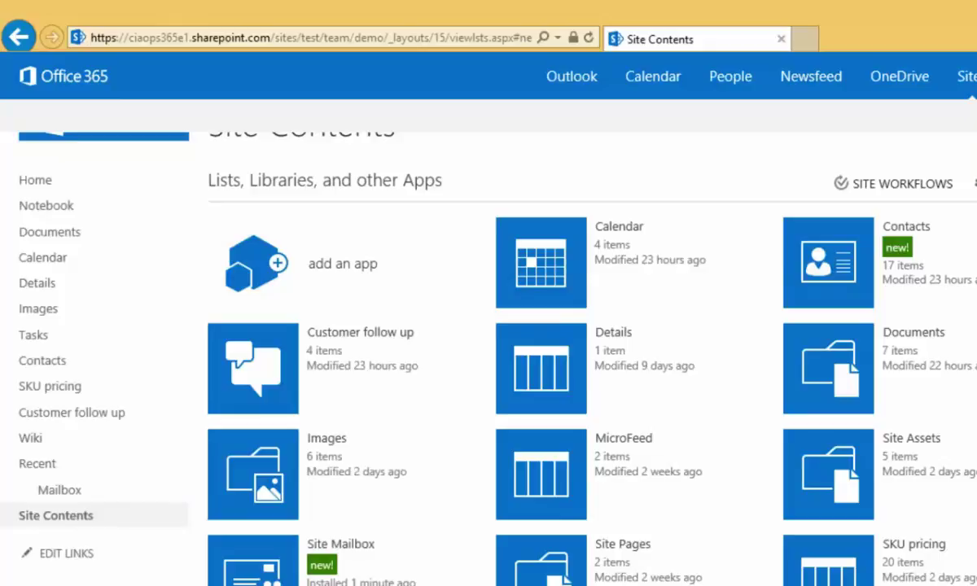
click(273, 569)
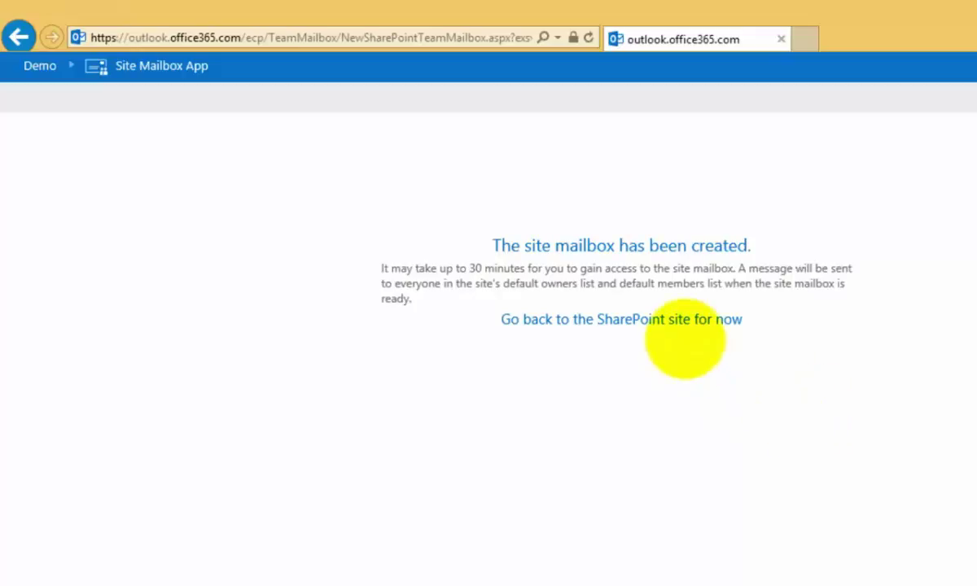
click(678, 321)
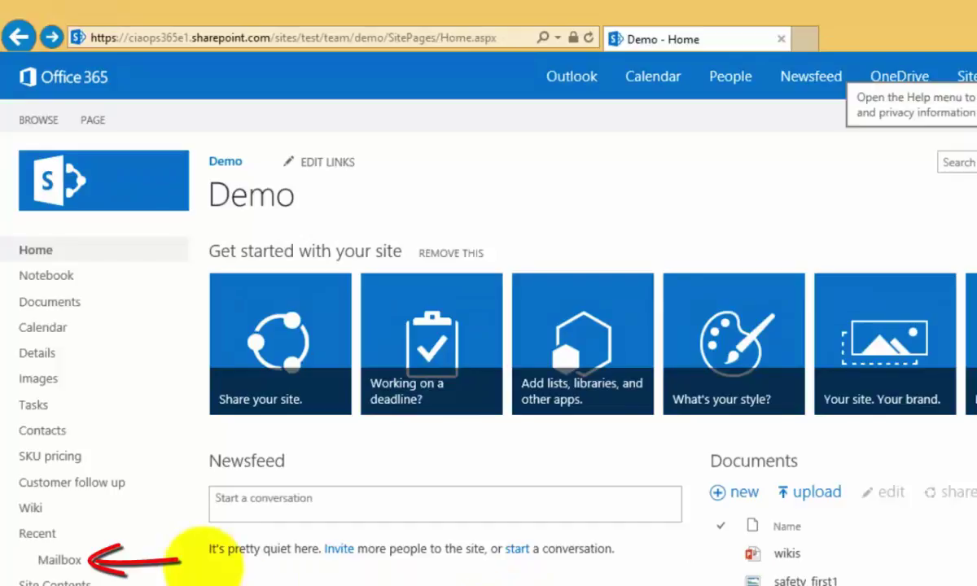
- Open the Demo site's mailbox, set its time zone to (UTC+10:00) Canberra, Melbourne, Sydney and save
click(66, 560)
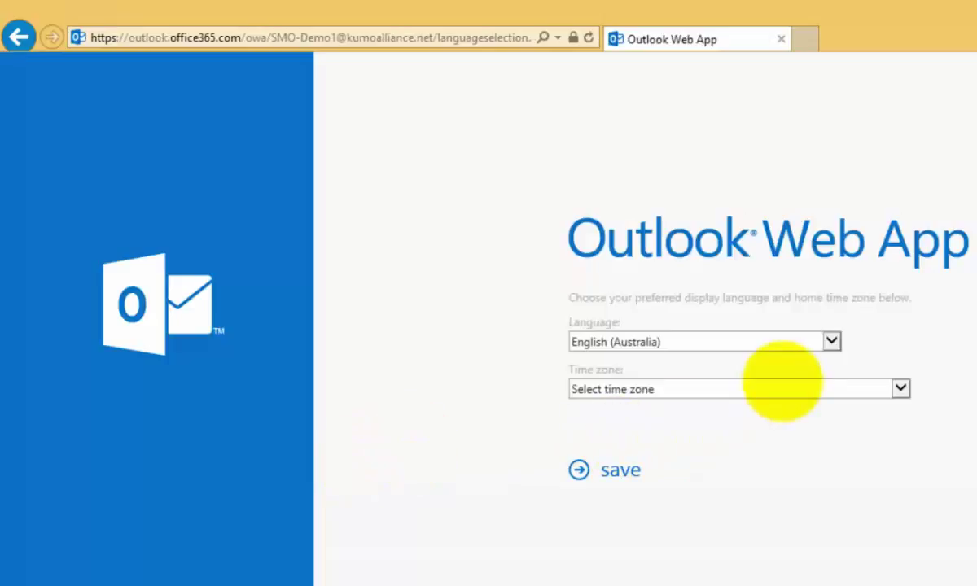
click(781, 388)
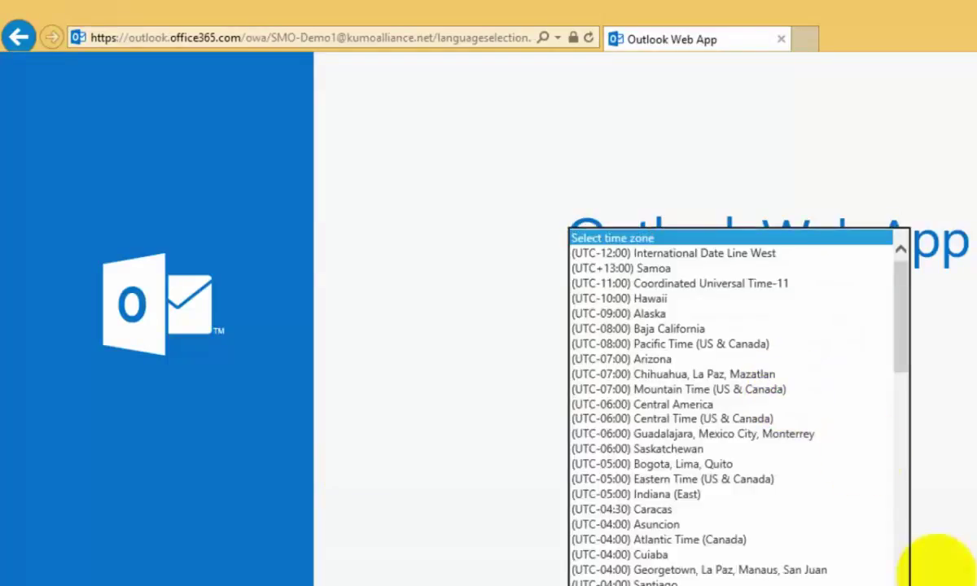
click(897, 579)
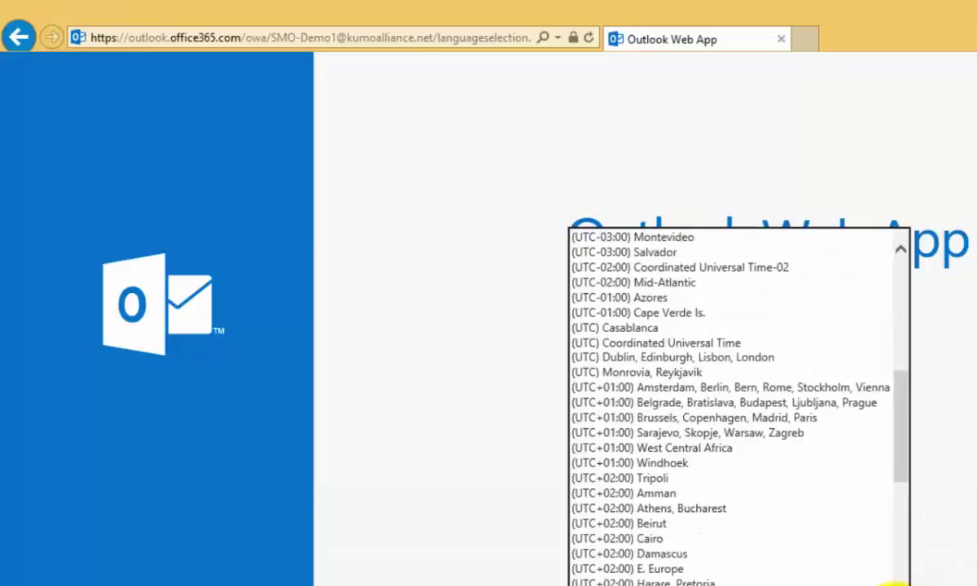
click(897, 579)
click(897, 580)
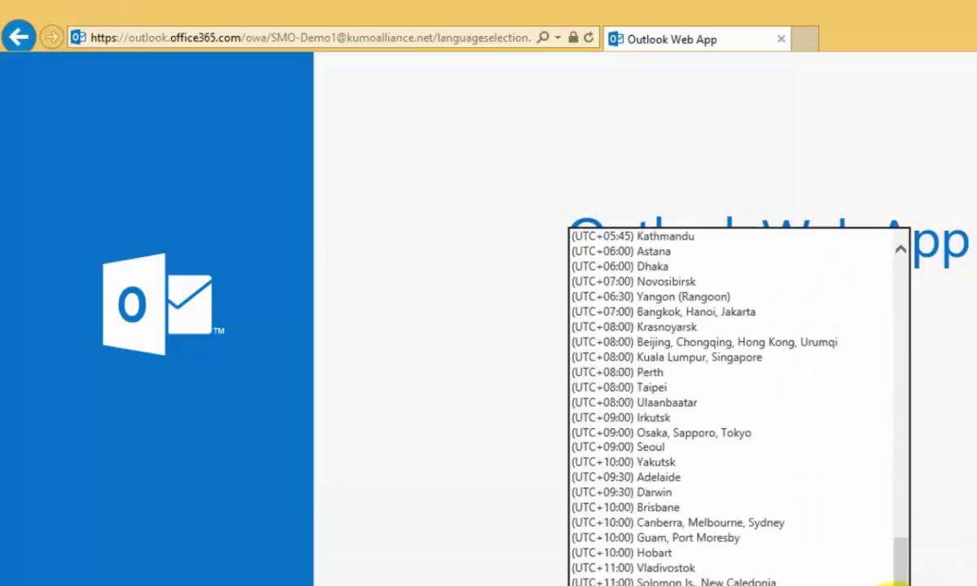
click(802, 522)
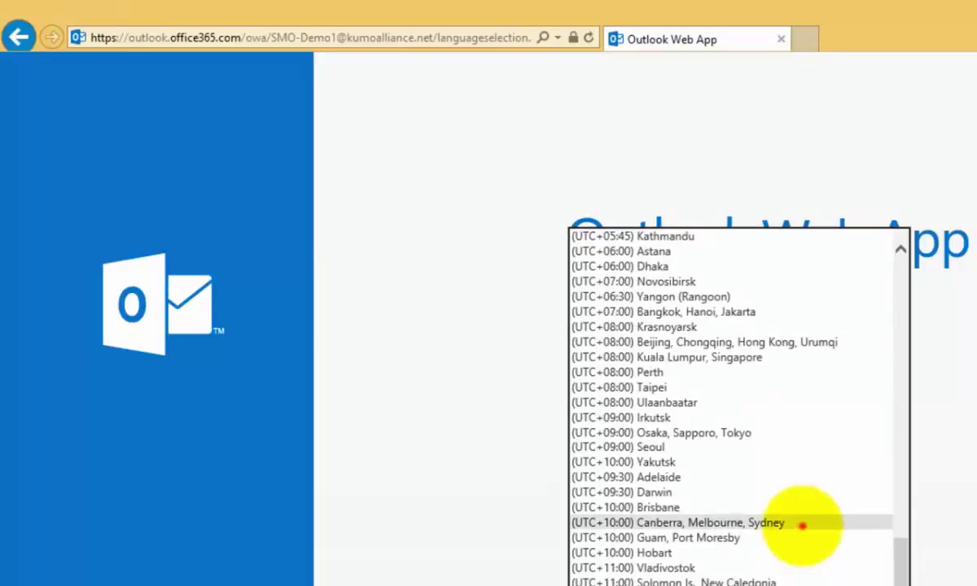
click(623, 468)
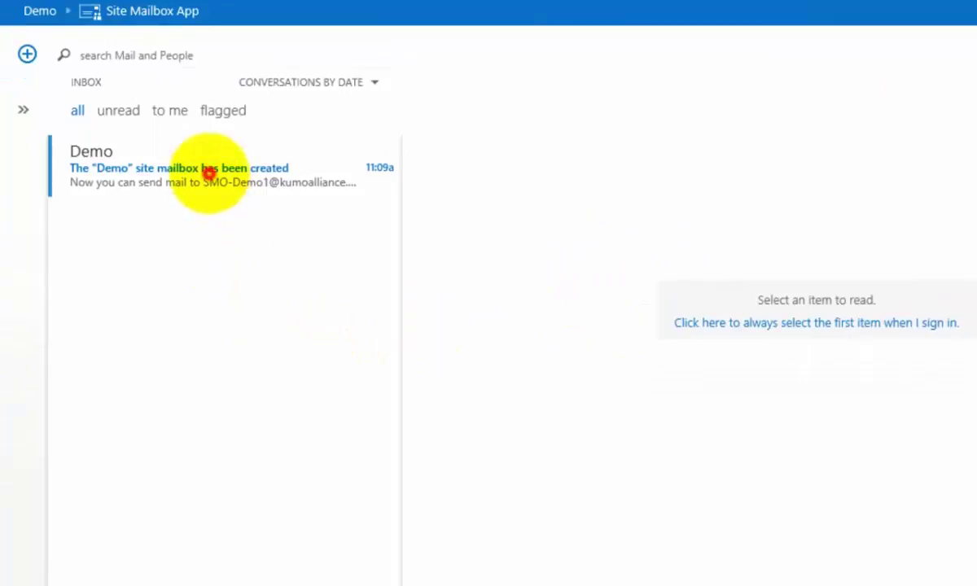
- Read the message about the site mailbox's creation and reopen the mailbox by way of the Demo site
click(207, 172)
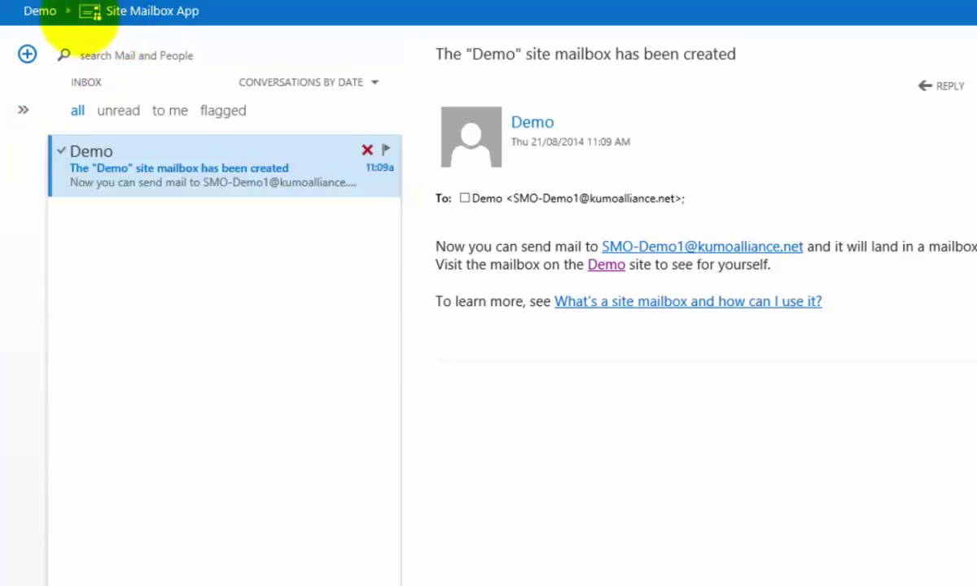
click(38, 12)
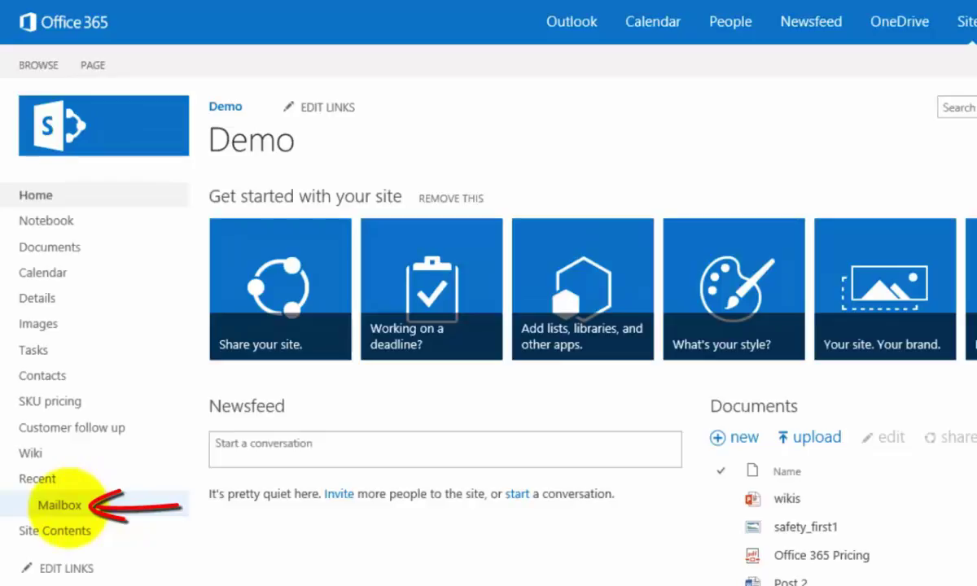
click(60, 505)
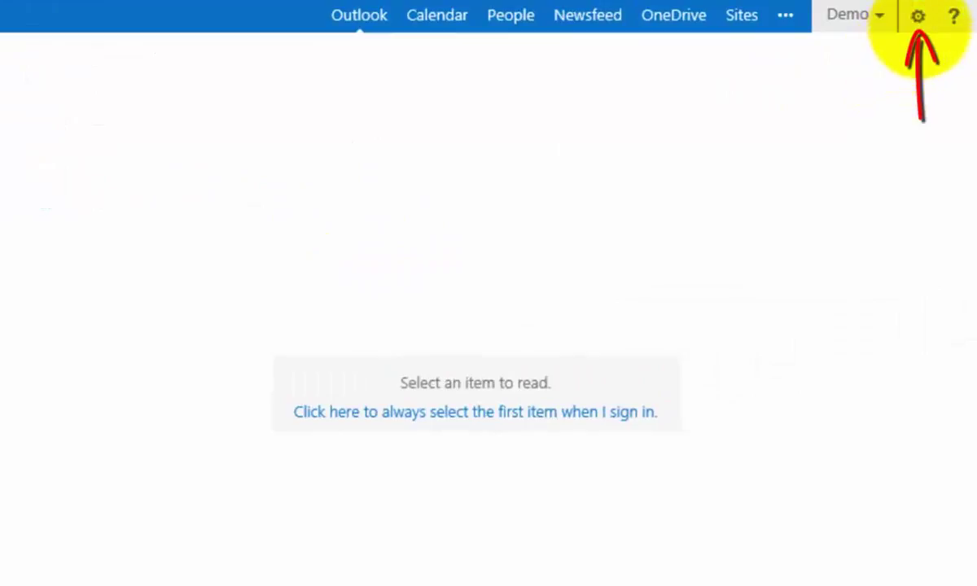
- Open the site mailbox's options and review its email organization settings, including the inbox rules
click(918, 16)
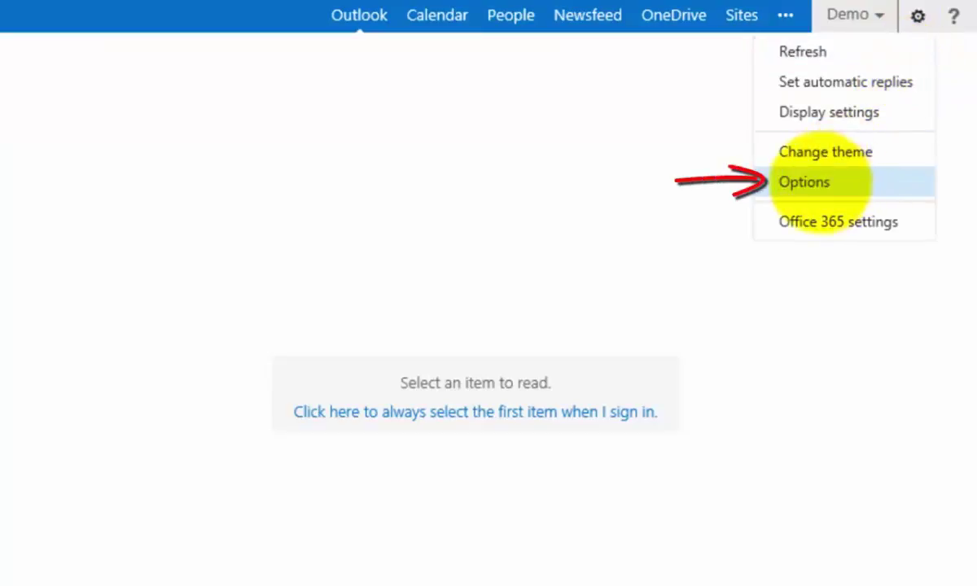
click(813, 182)
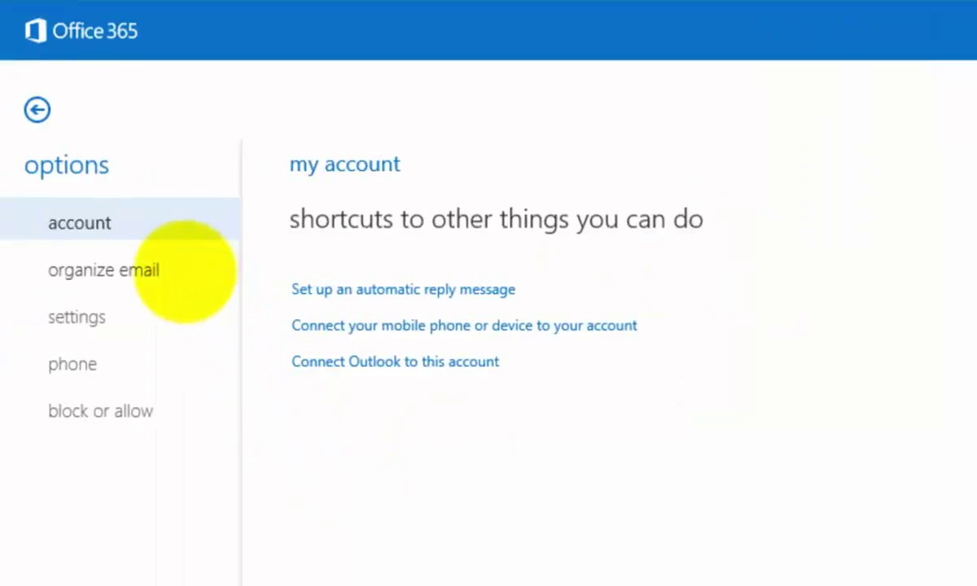
click(184, 272)
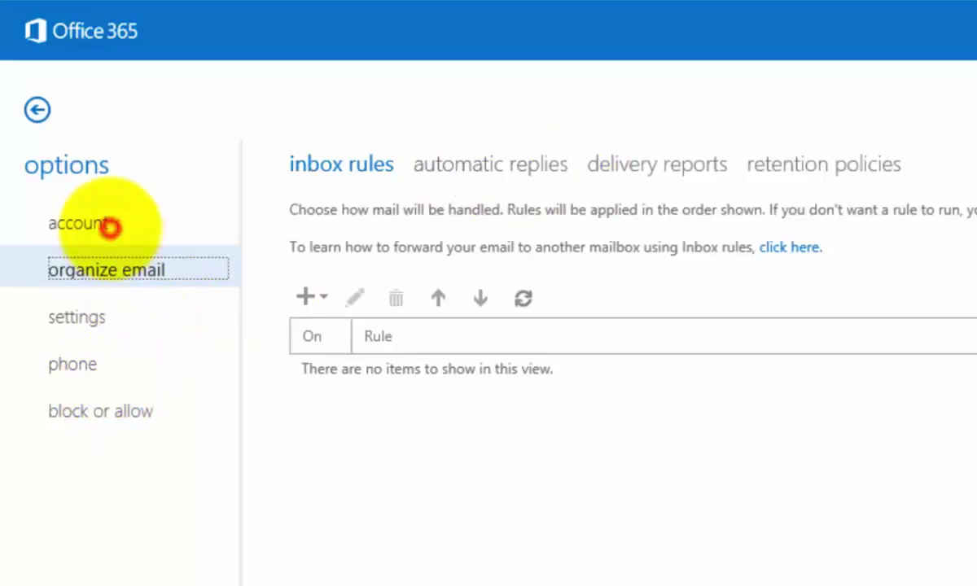
- Read the account help on connecting Outlook to this account and return to the site mailbox
click(110, 228)
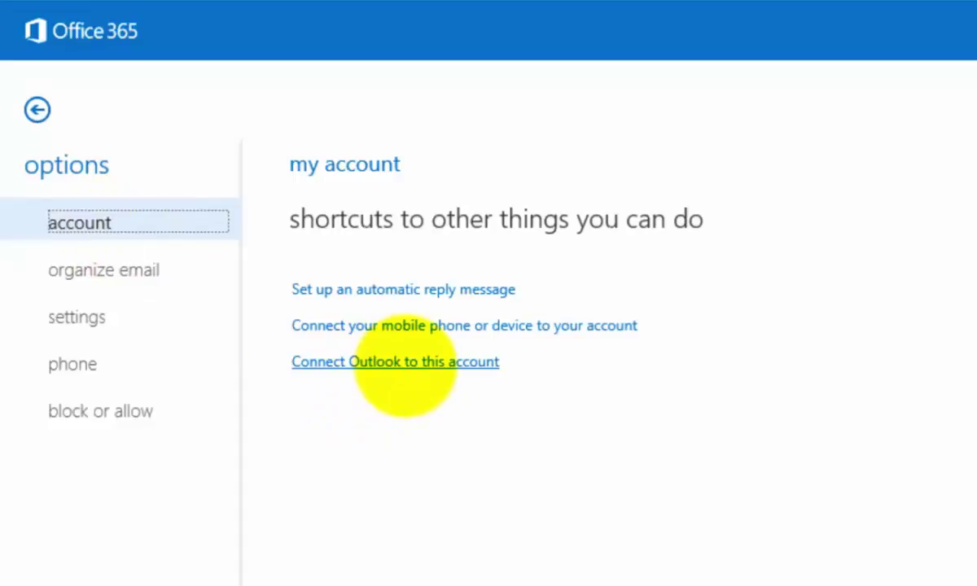
click(405, 364)
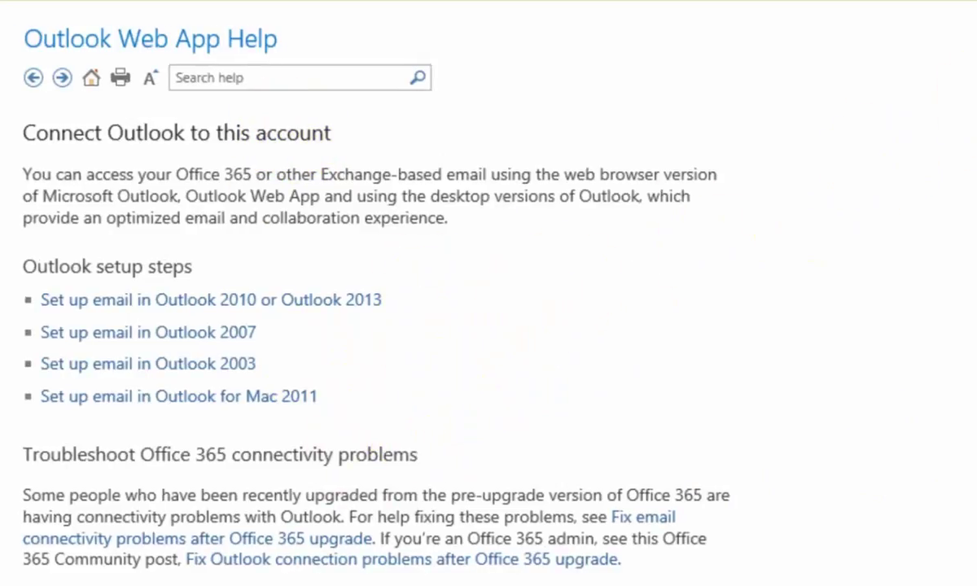
click(615, 18)
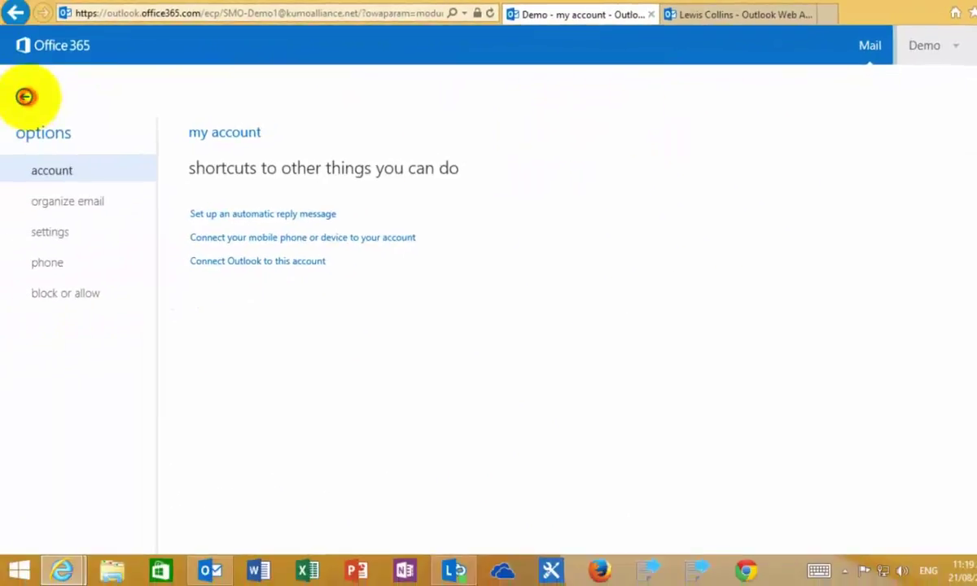
click(25, 96)
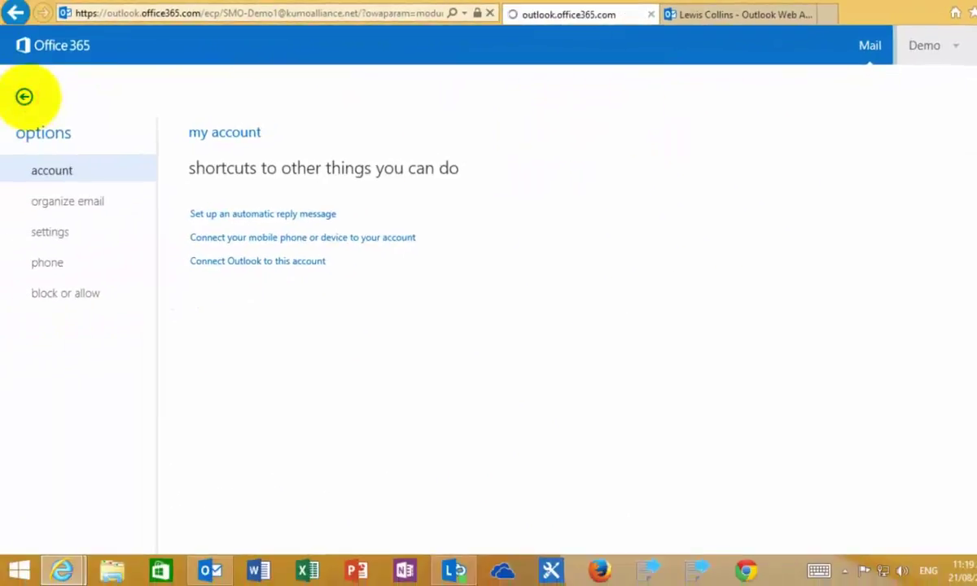
- Open the site mailboxes list in the personal mailbox's options and select the Demo mailbox marked to show in Outlook
click(688, 14)
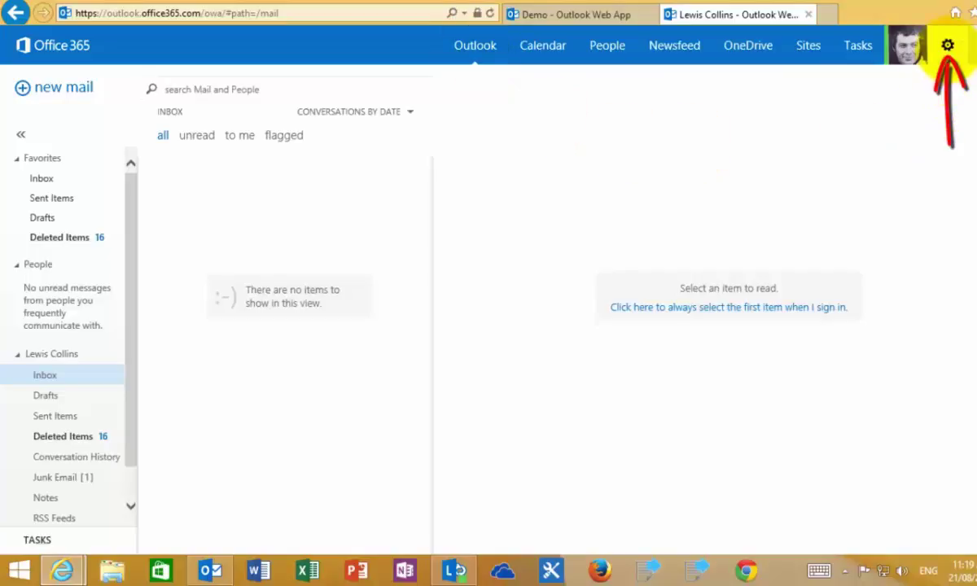
click(947, 45)
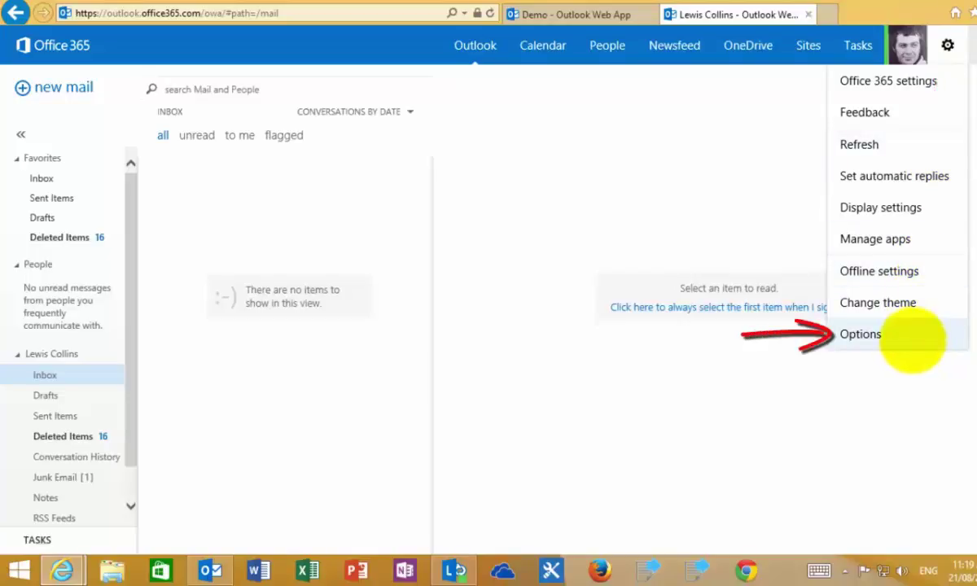
click(911, 340)
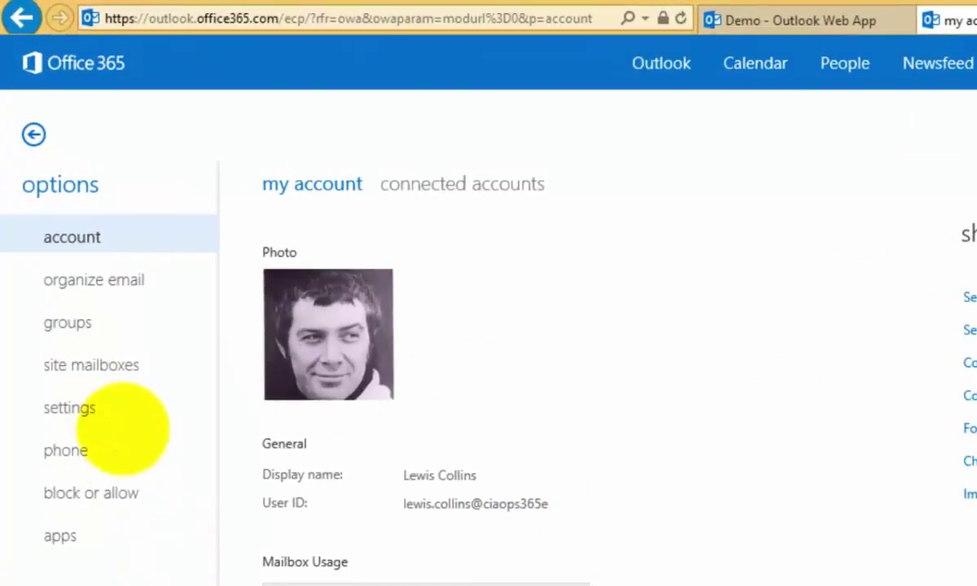
click(123, 365)
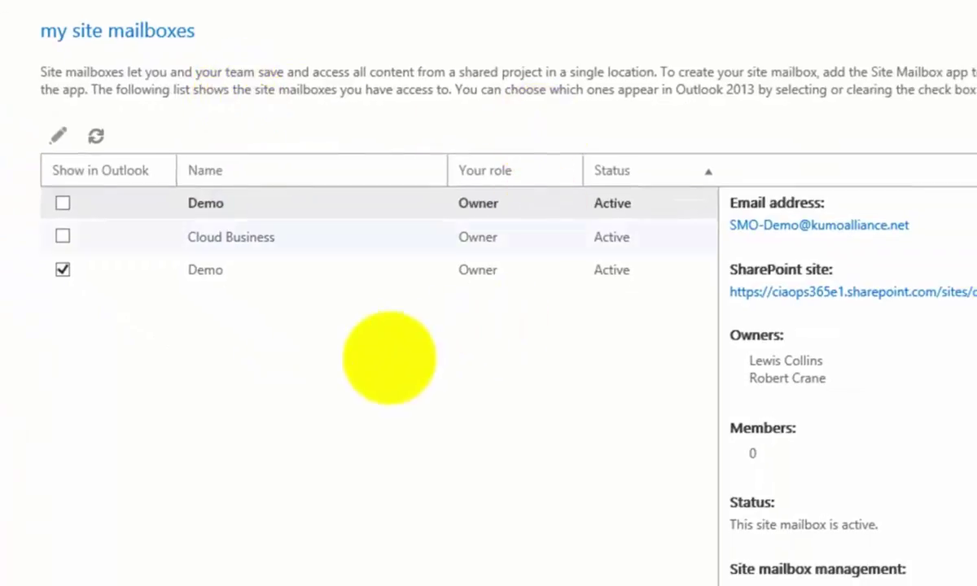
click(320, 273)
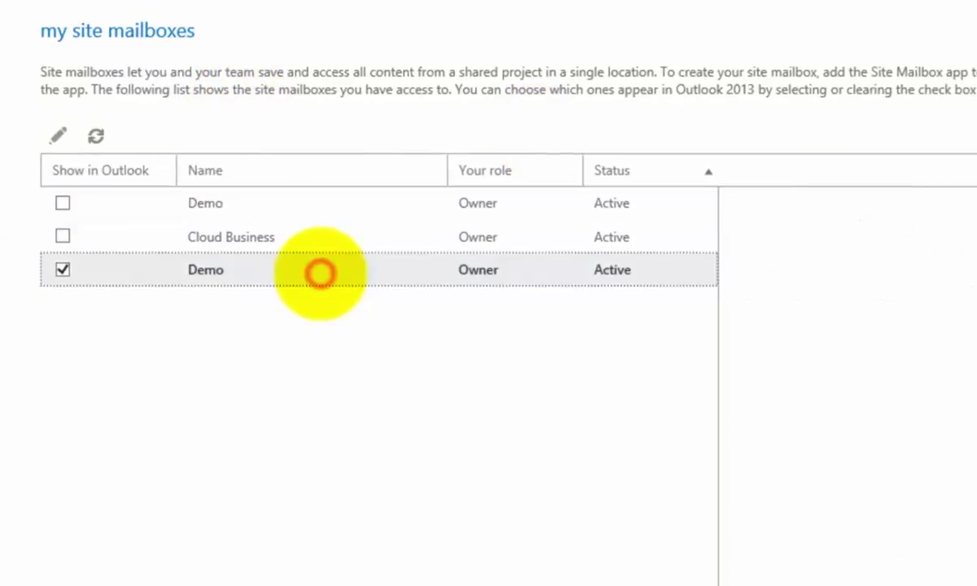
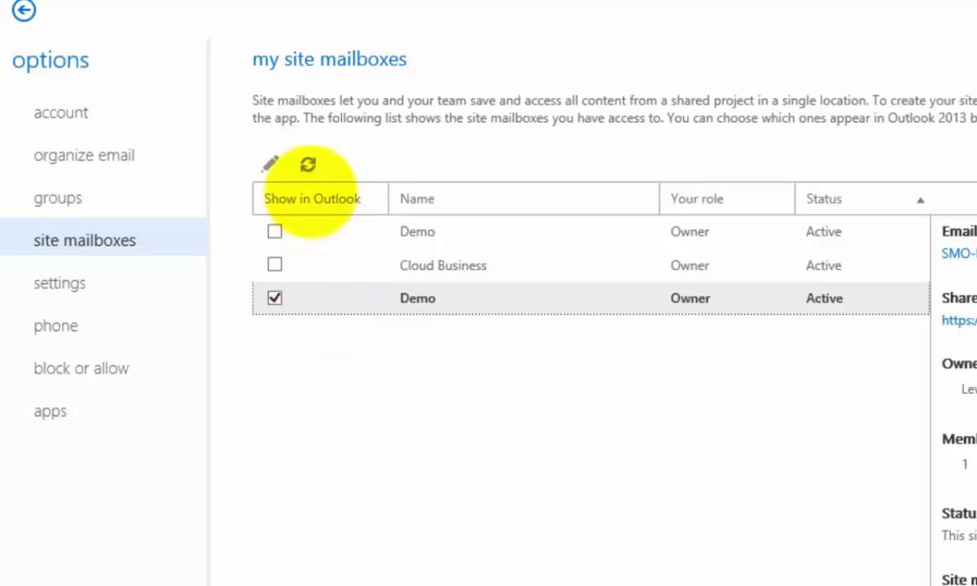
- Review the selected Demo site mailbox's properties, users and sync status, and close its details
click(270, 164)
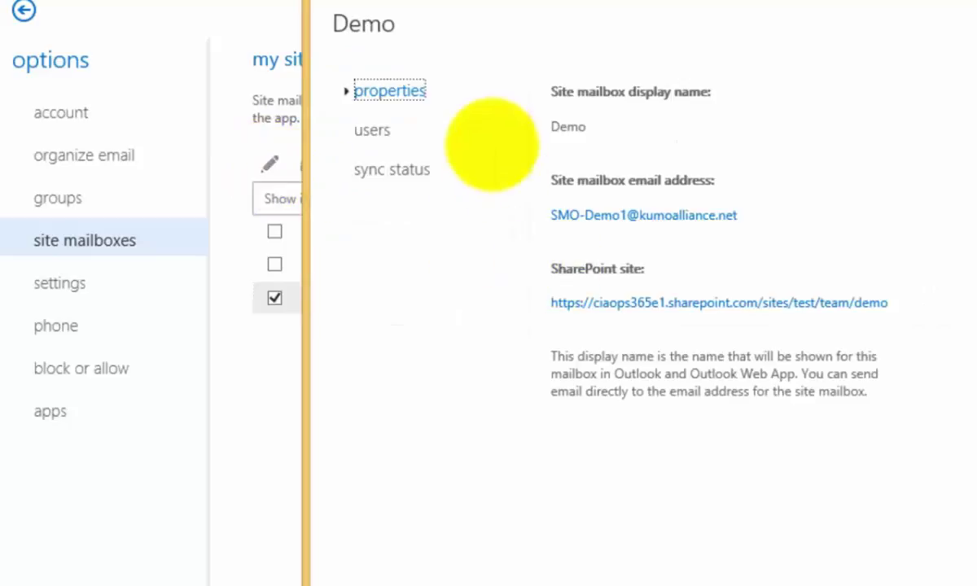
click(383, 131)
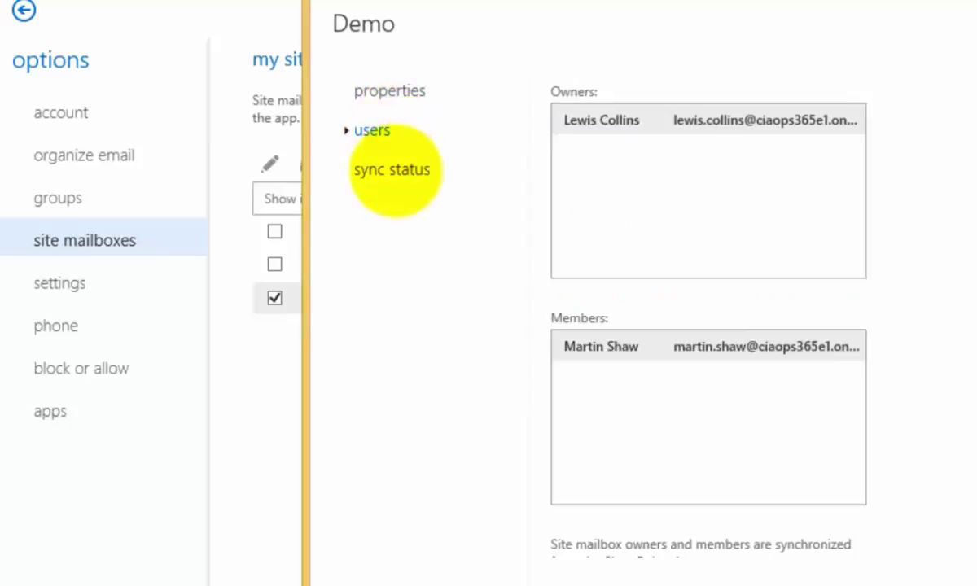
click(394, 170)
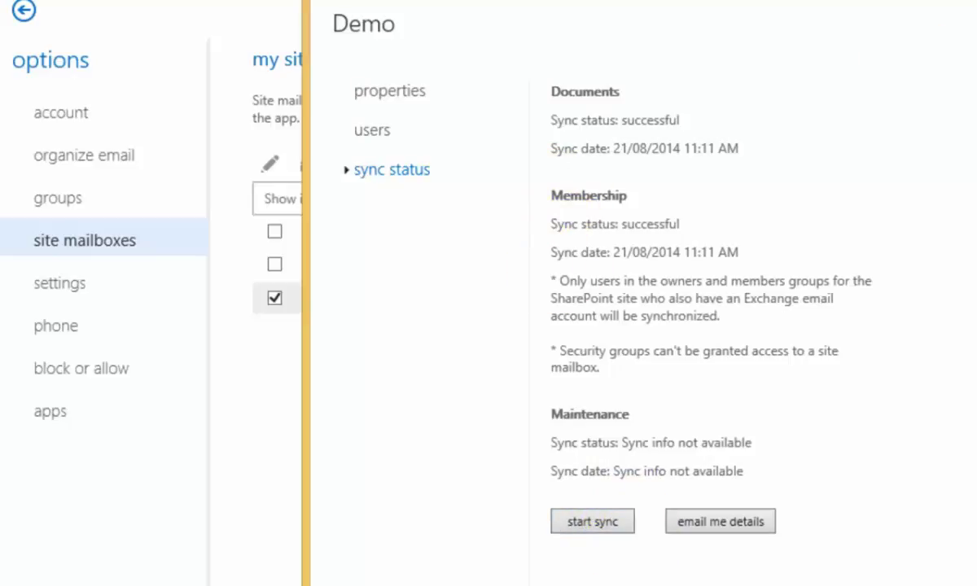
key(Escape)
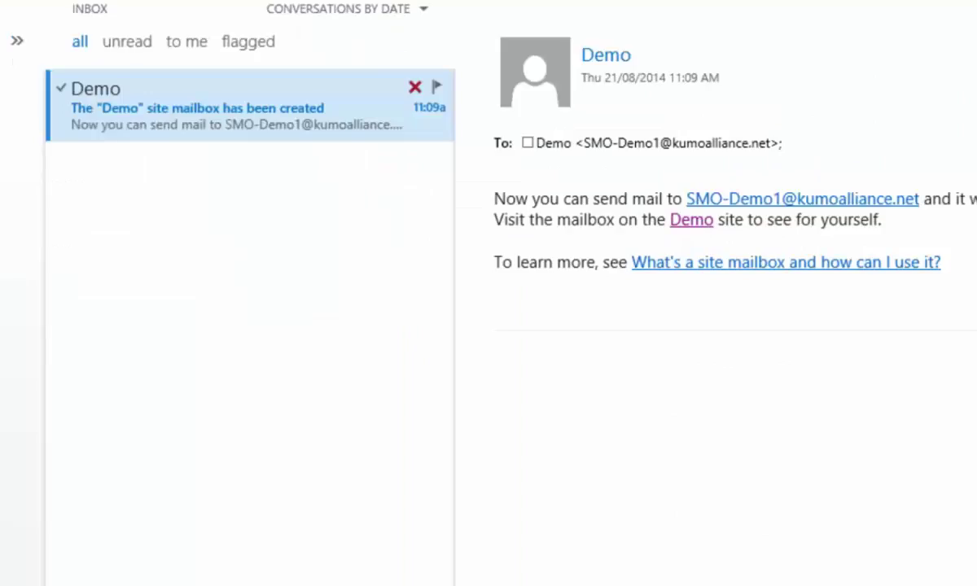
- Switch to desktop Outlook, collapse the personal mailbox's folders and expand SharePoint Lists
mouse_move(281, 584)
click(281, 521)
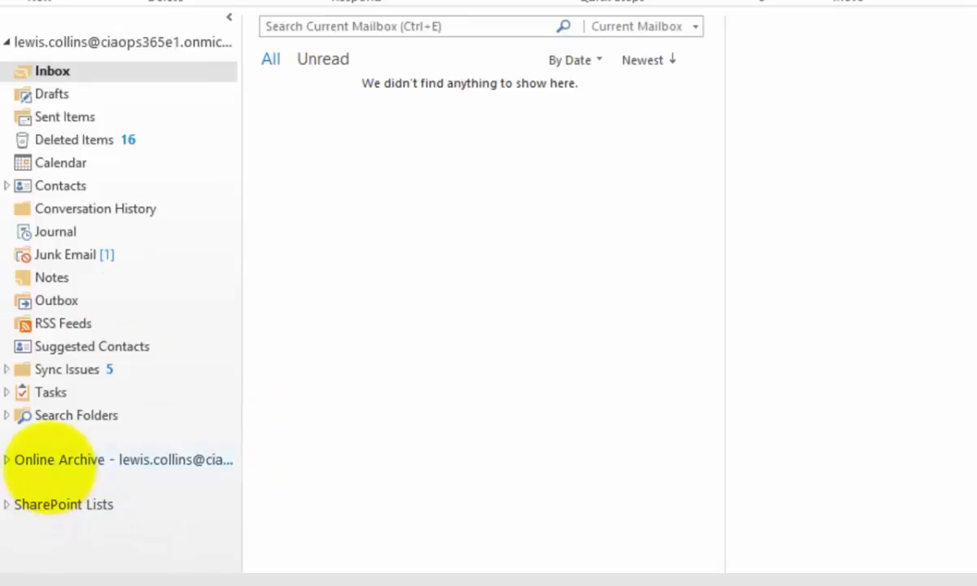
click(9, 41)
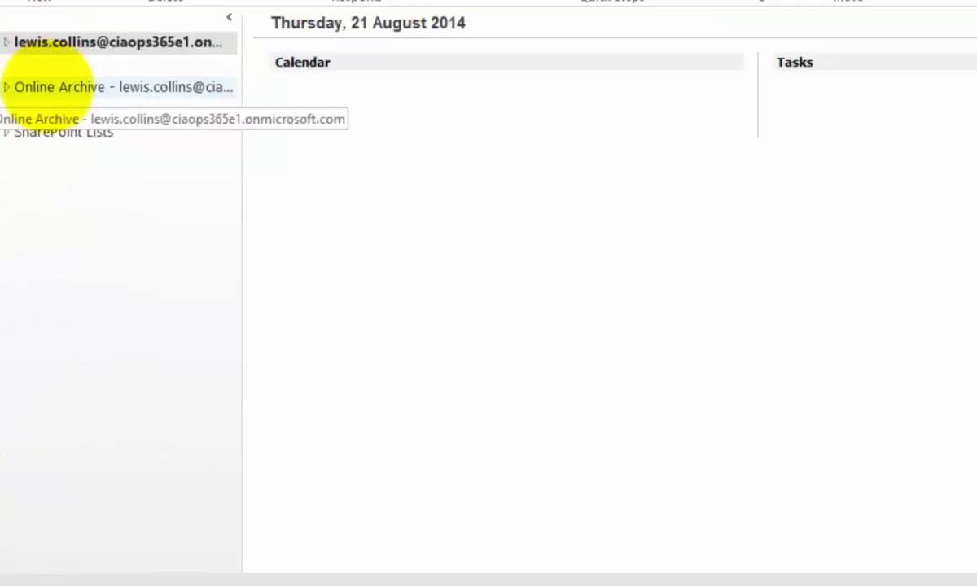
click(7, 133)
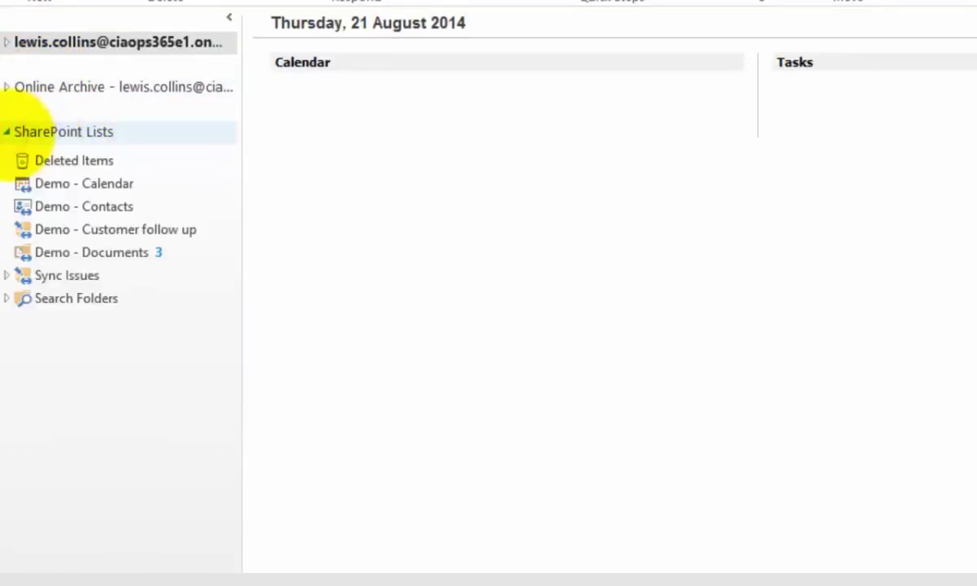
- Collapse SharePoint Lists, expand the Demo site mailbox and open its Inbox
click(7, 132)
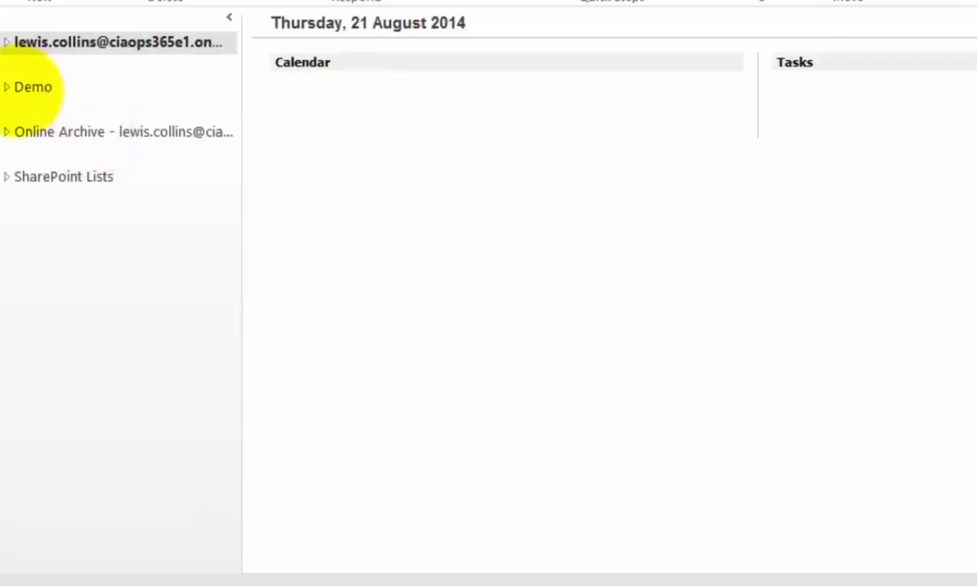
click(7, 86)
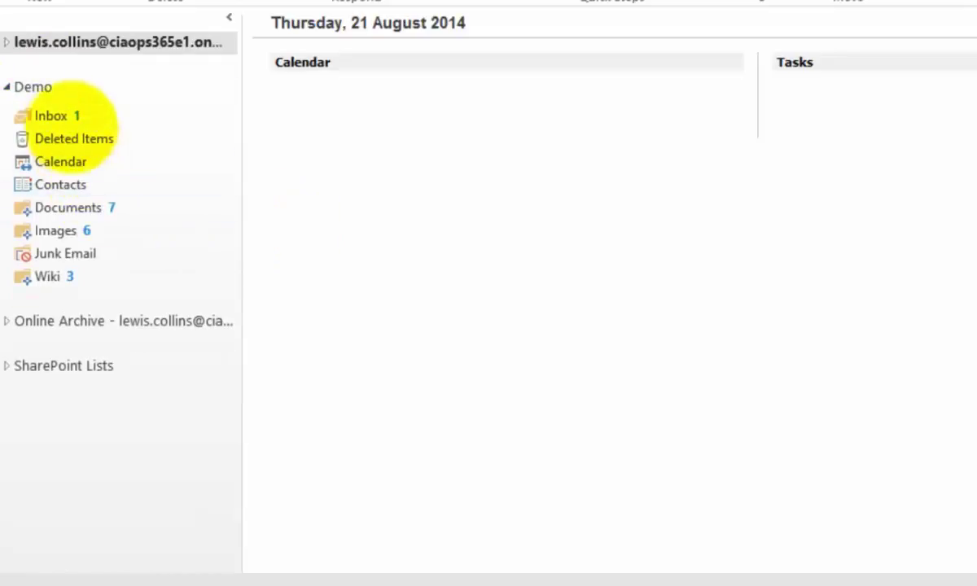
click(67, 116)
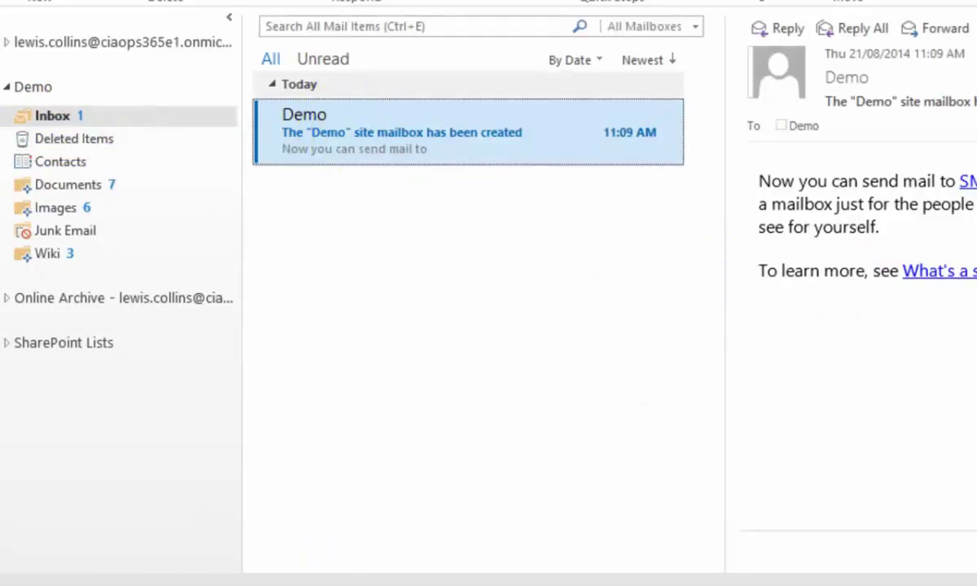
- Compare the Demo Inbox with the same inbox in Outlook Web App and return to desktop Outlook
click(142, 573)
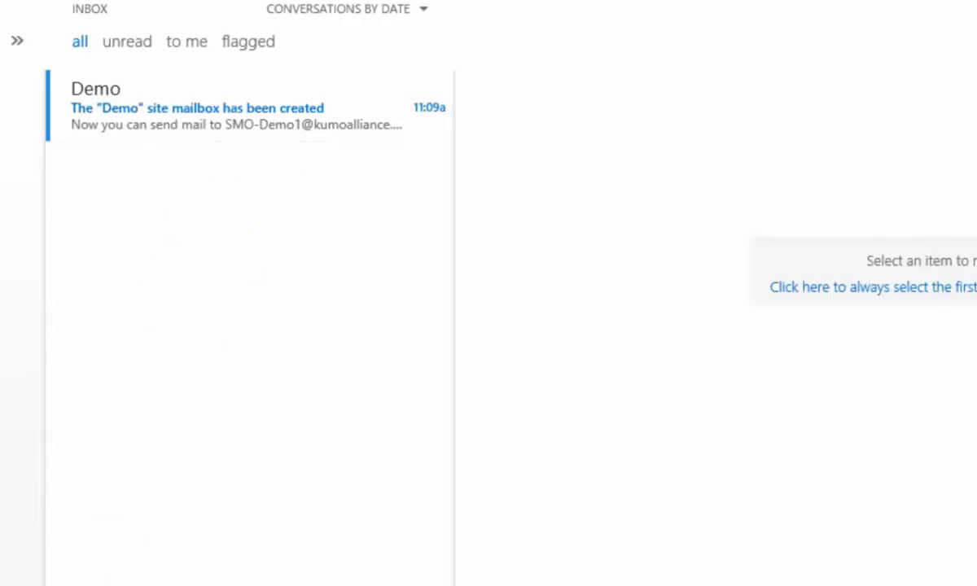
mouse_move(280, 582)
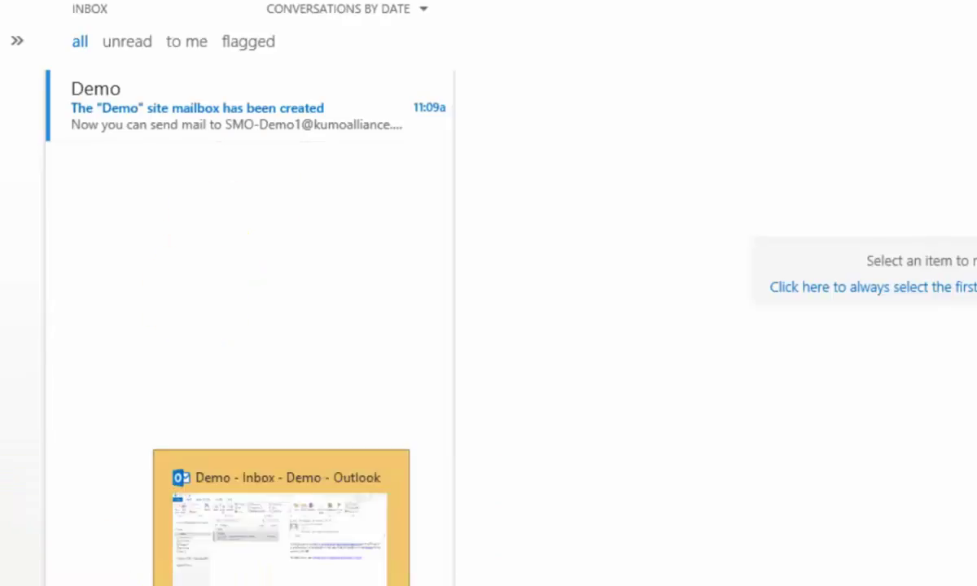
click(162, 460)
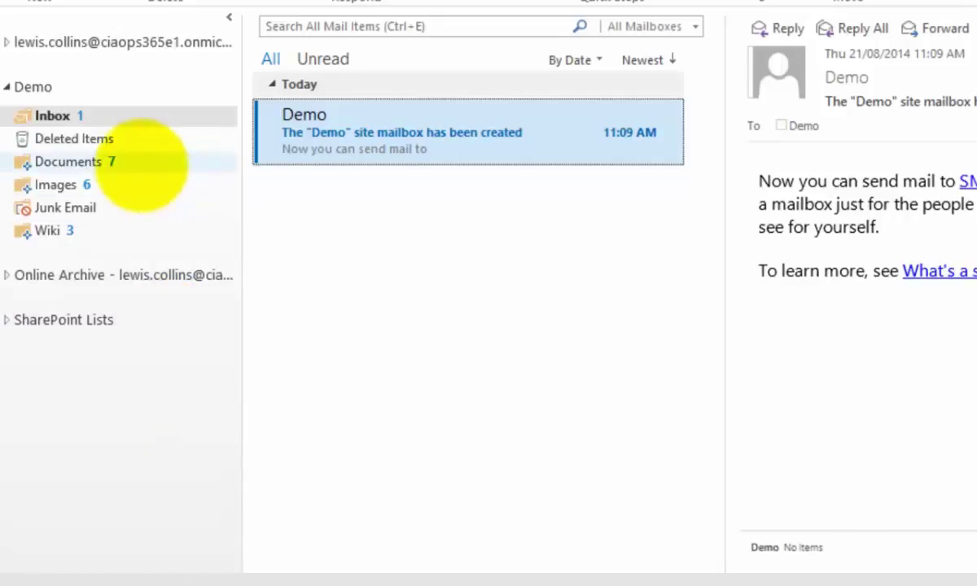
- View the Demo mailbox's Documents folder and compare it with the Documents library on the SharePoint Demo site
click(140, 163)
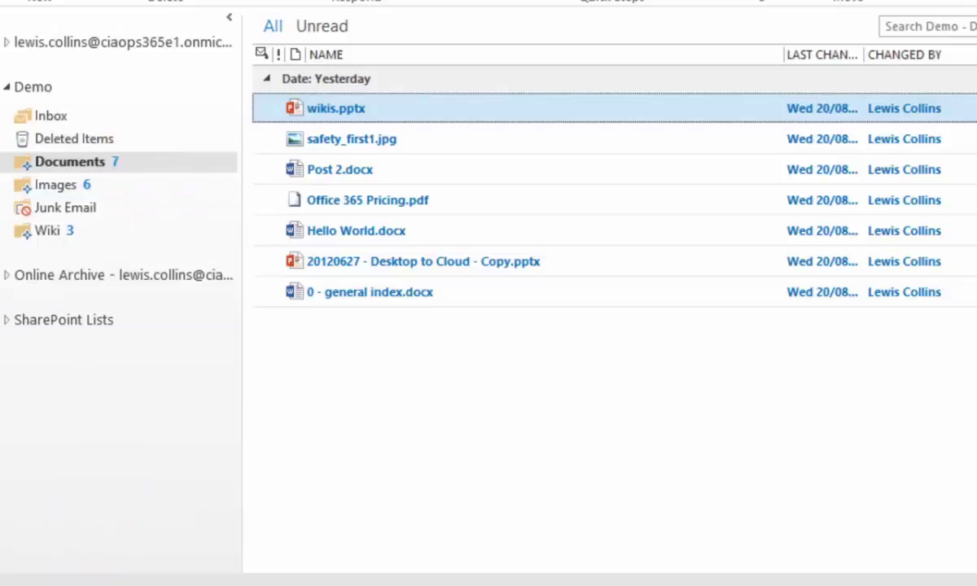
click(90, 574)
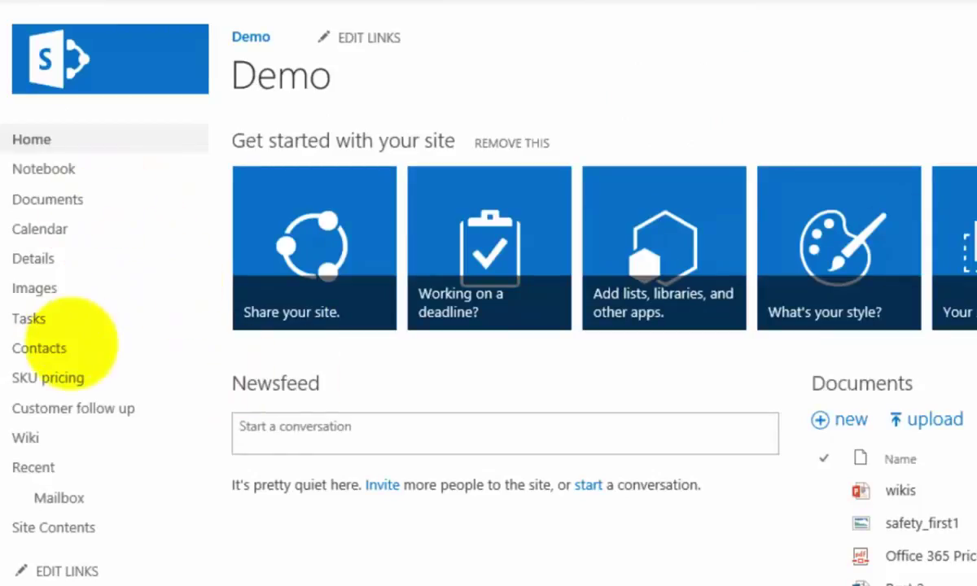
click(52, 201)
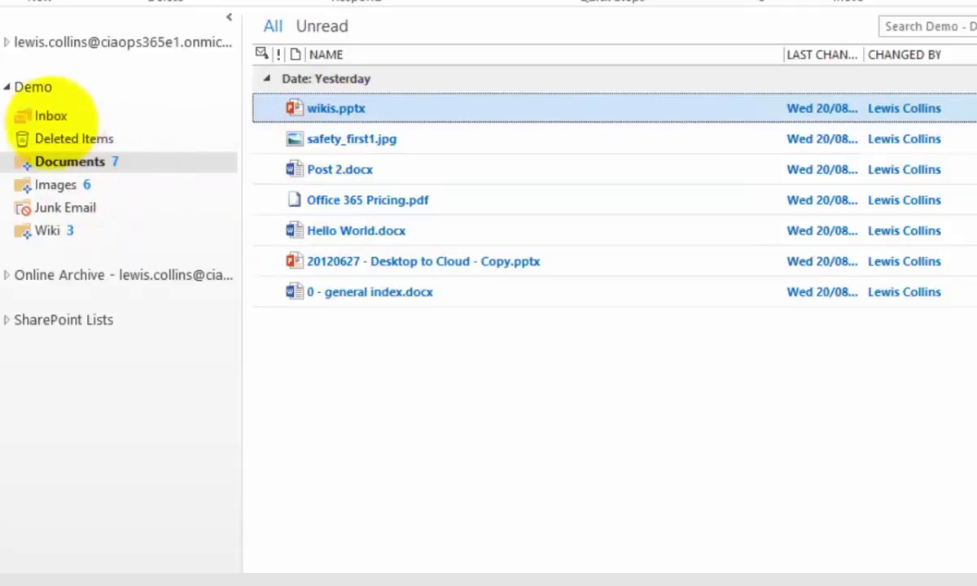
- Read the "From external" message in Outlook's Demo Inbox, compare it with the SharePoint site's Mailbox view, and return to Outlook
click(50, 118)
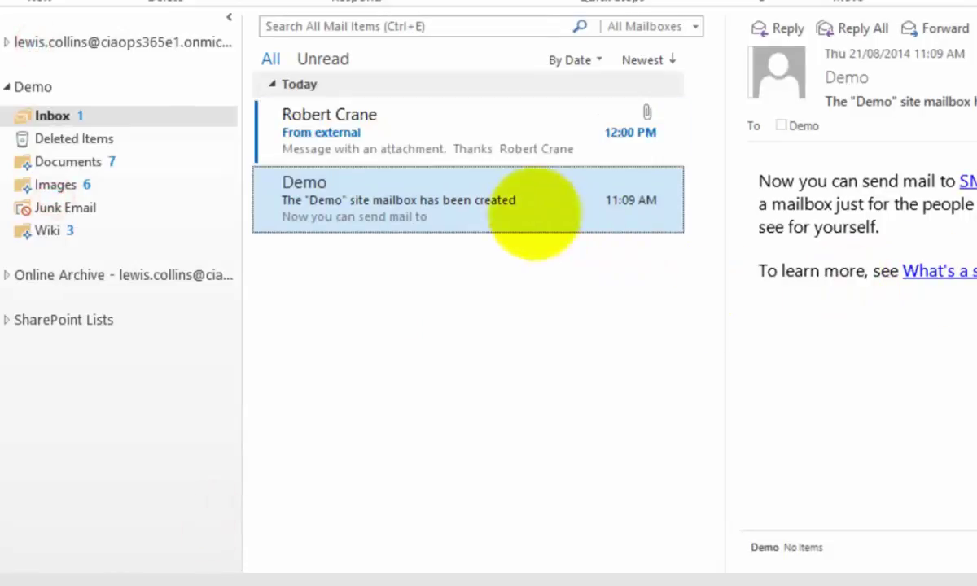
click(424, 135)
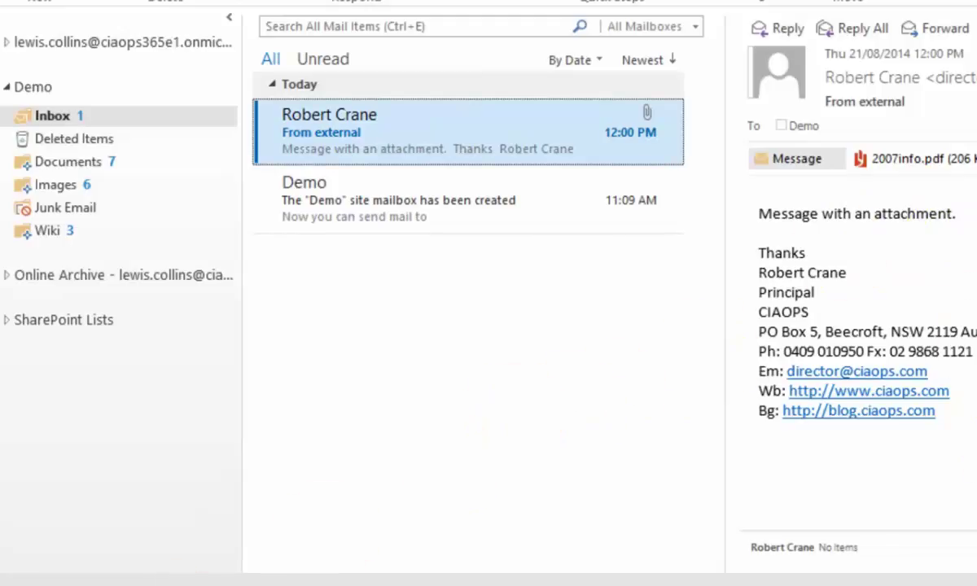
mouse_move(236, 582)
click(129, 562)
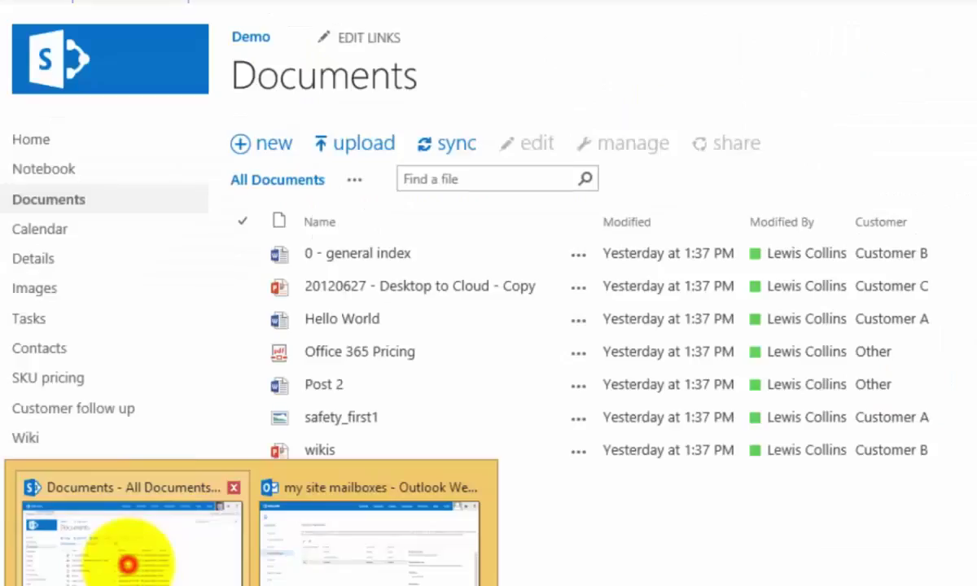
click(57, 497)
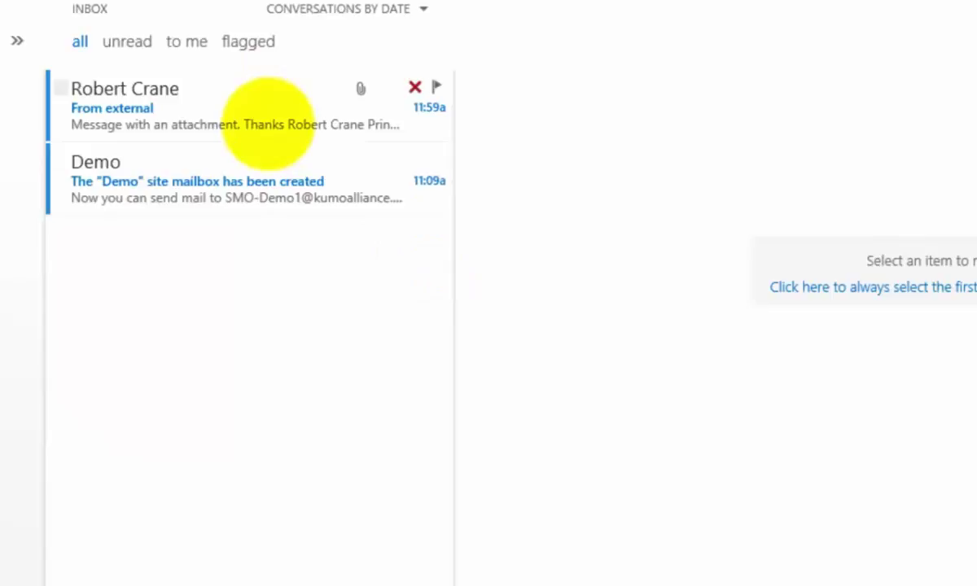
click(227, 538)
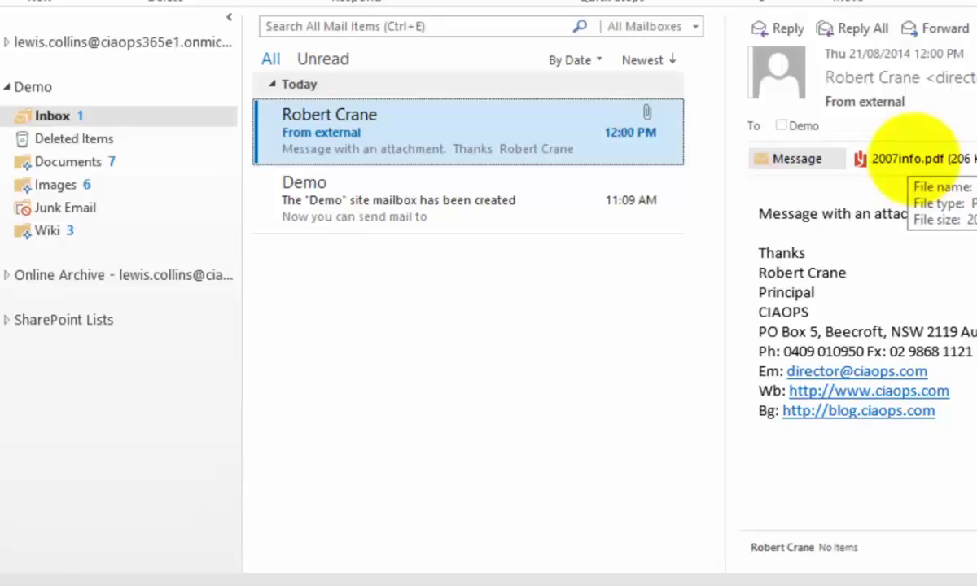
- File the 2007info.pdf attachment in the Demo mailbox's Documents folder and select the file in the SharePoint site's Documents library
click(912, 157)
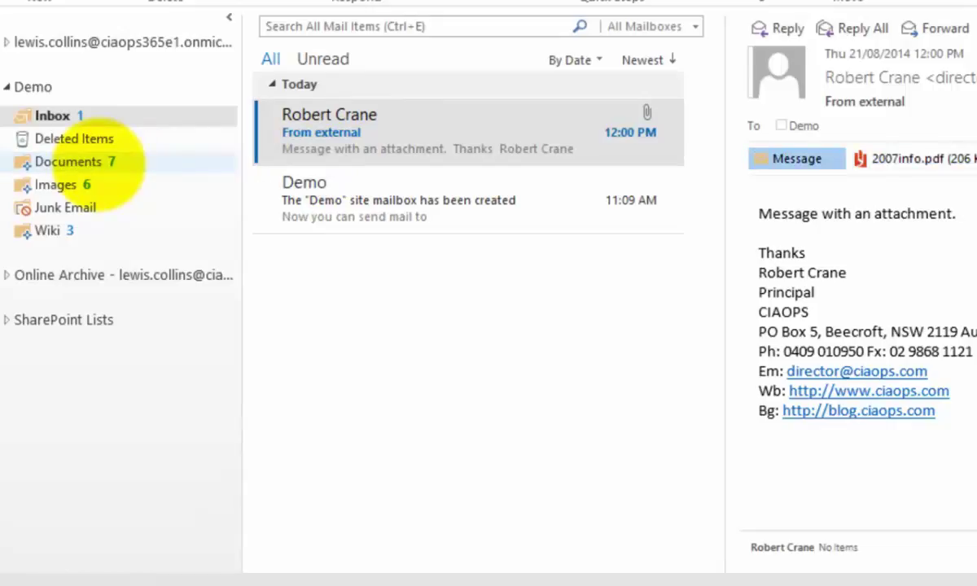
click(96, 161)
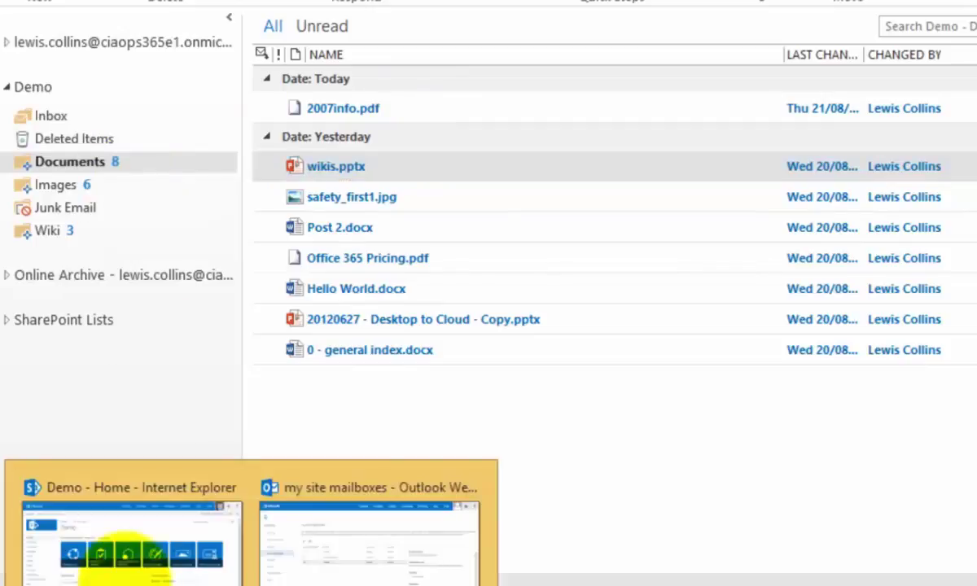
click(119, 570)
click(81, 200)
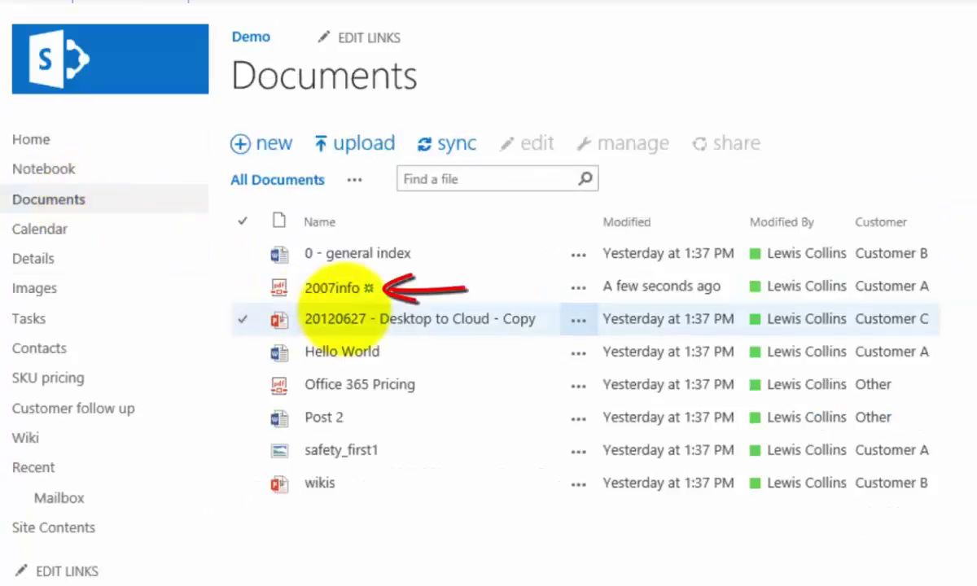
click(407, 286)
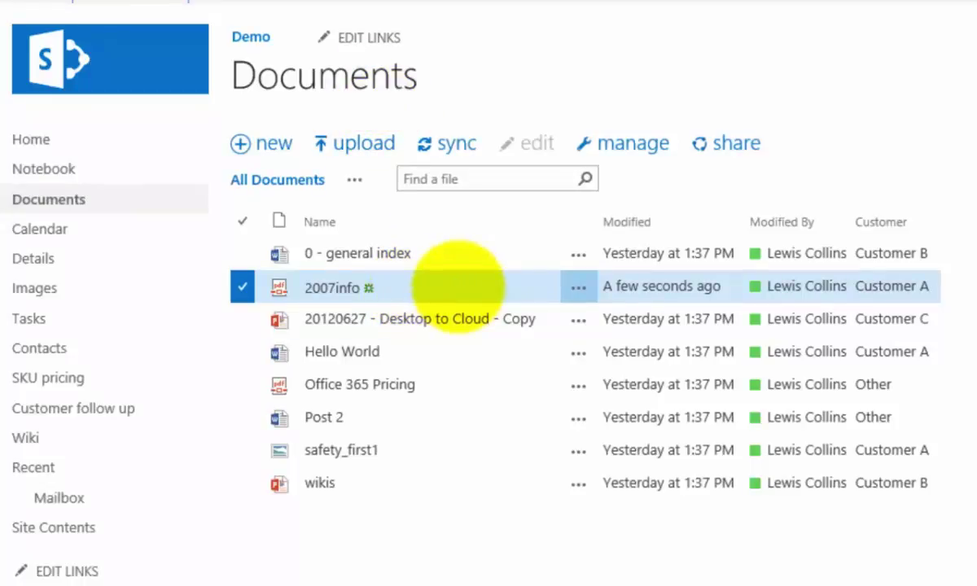
- Check the Demo Inbox in Outlook, and open the "site mailbox has been created" message in the SharePoint site's Mailbox
click(260, 580)
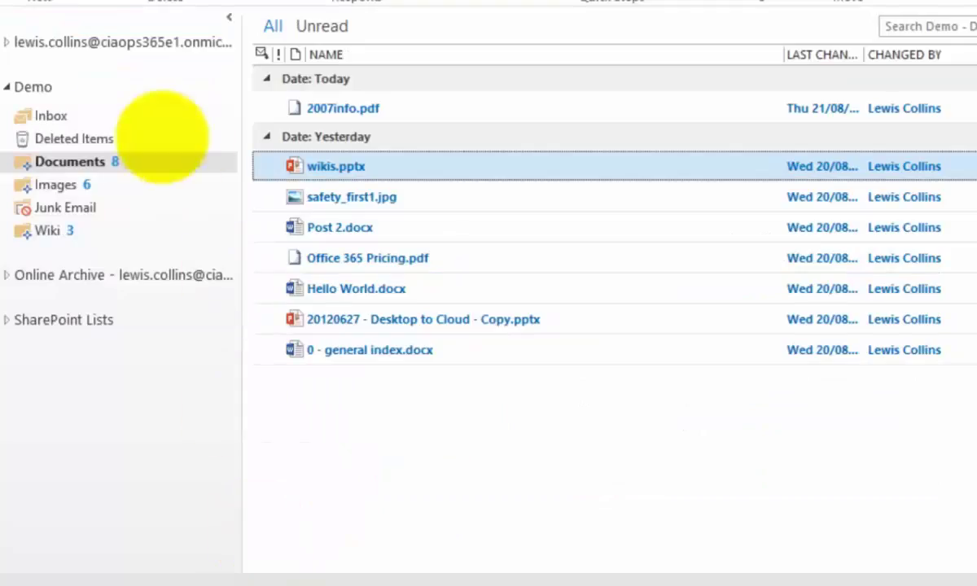
click(63, 117)
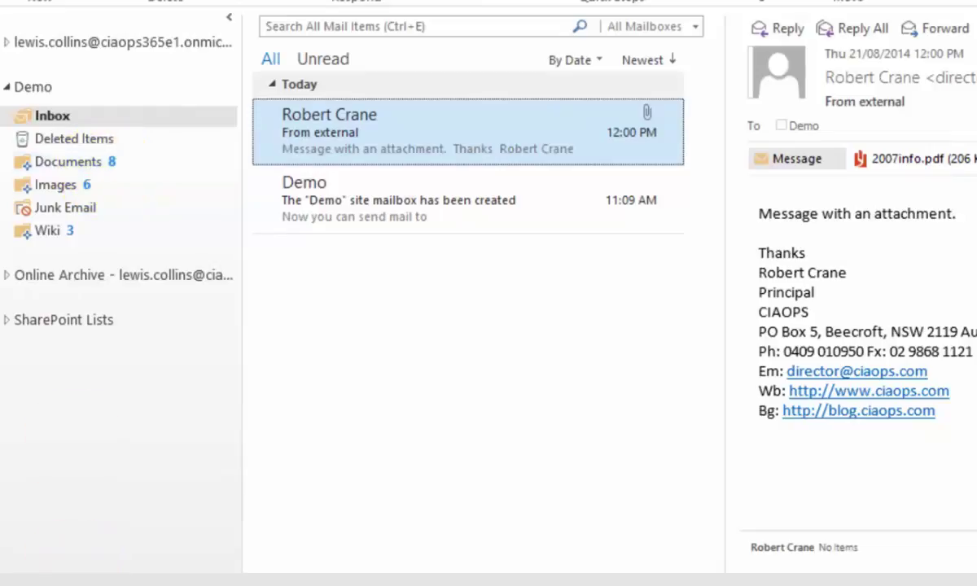
click(65, 539)
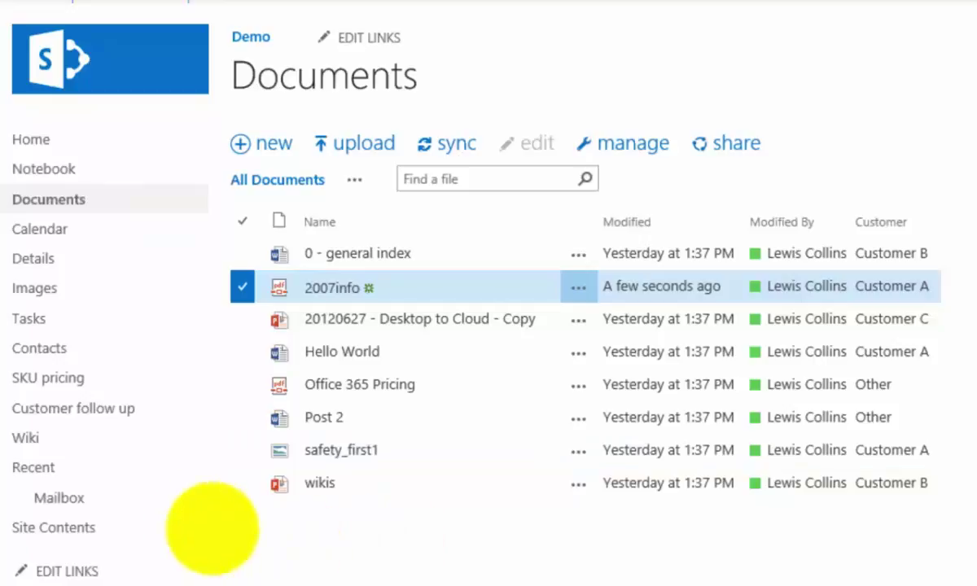
click(59, 495)
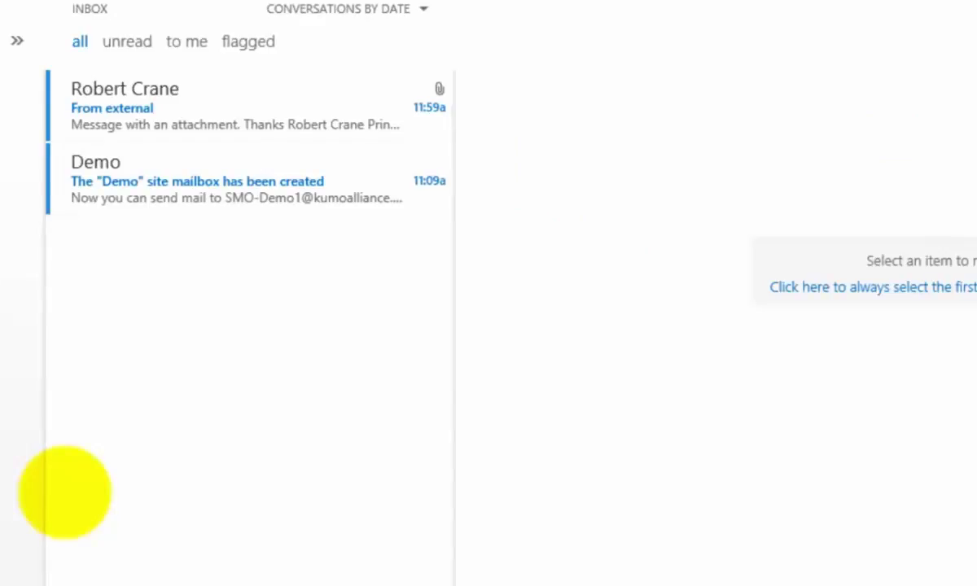
click(202, 155)
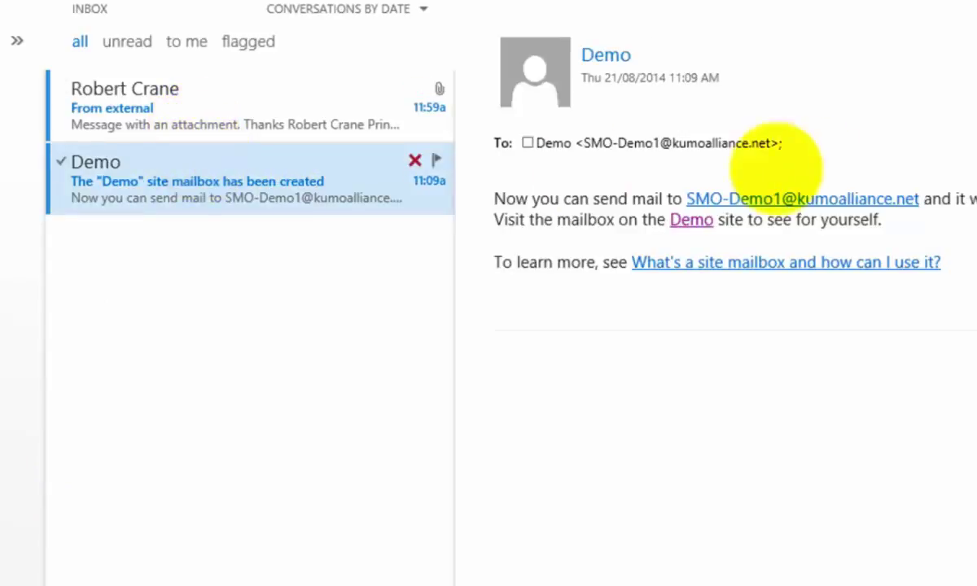